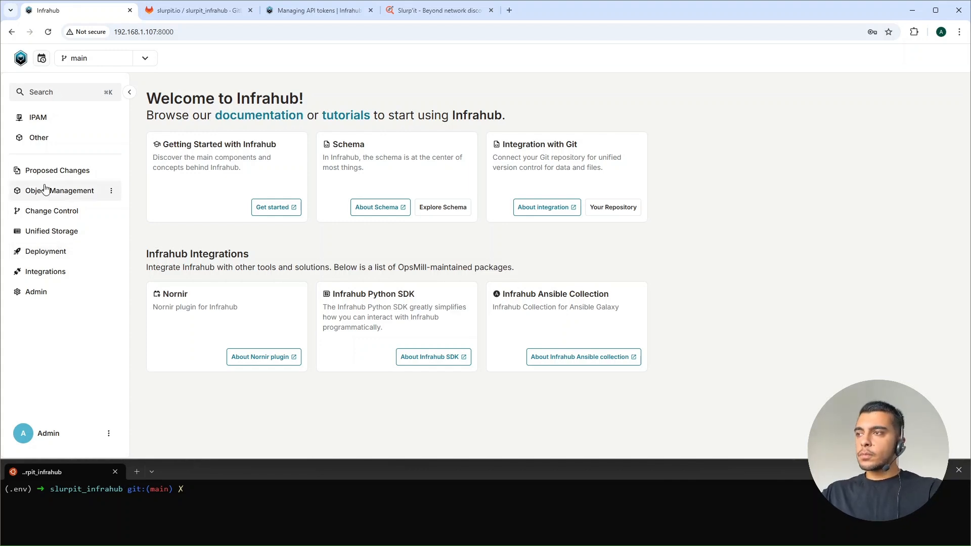
Step: Examine the available branches and the contents of the IPAM and Other sections on the main branch
click(147, 59)
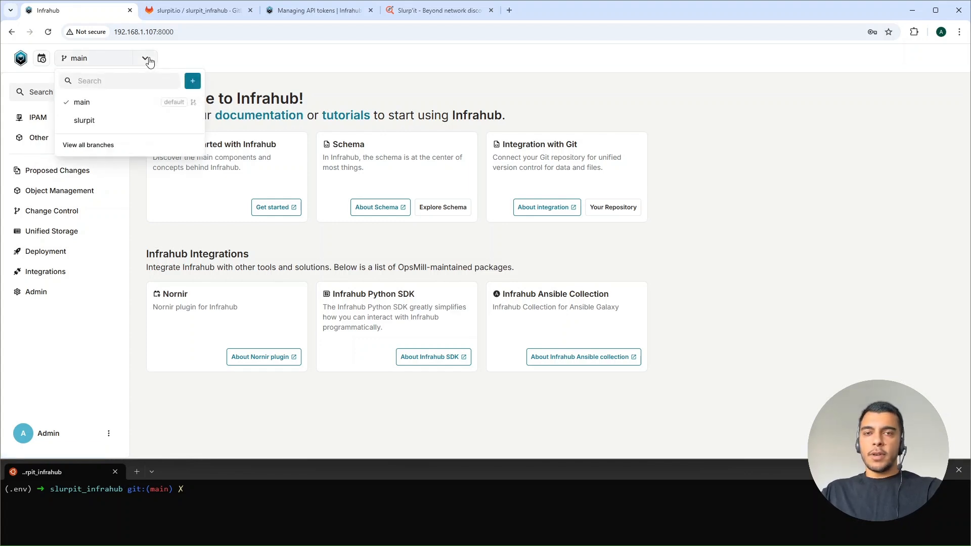
click(148, 60)
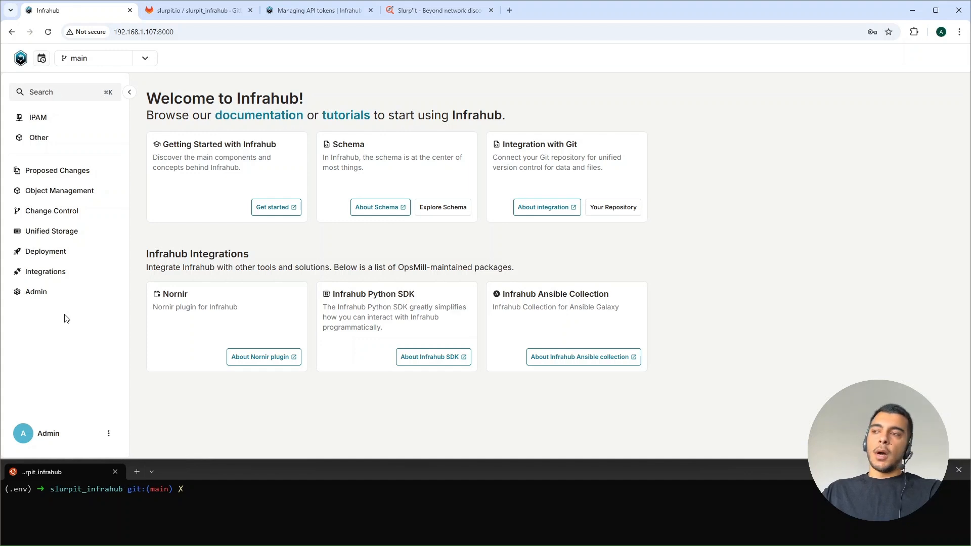
click(48, 128)
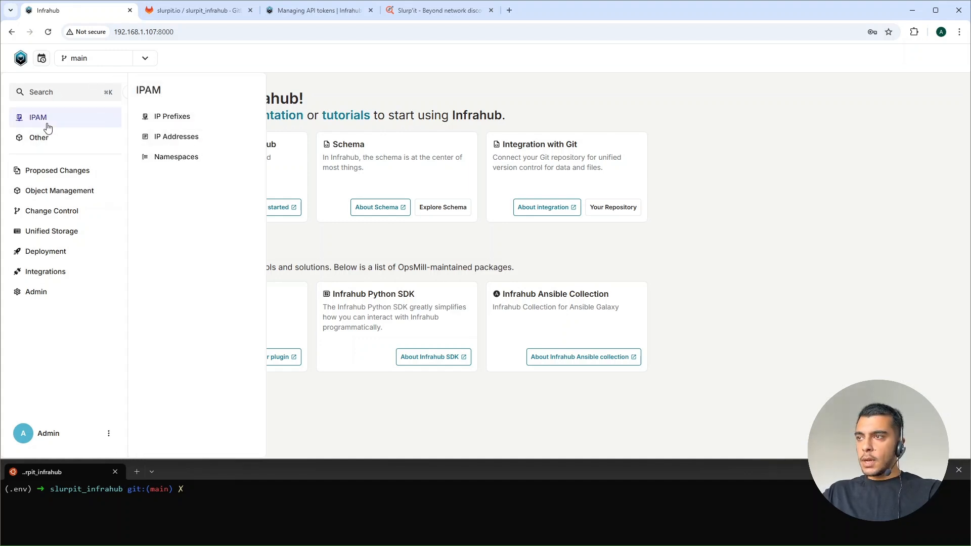
click(49, 136)
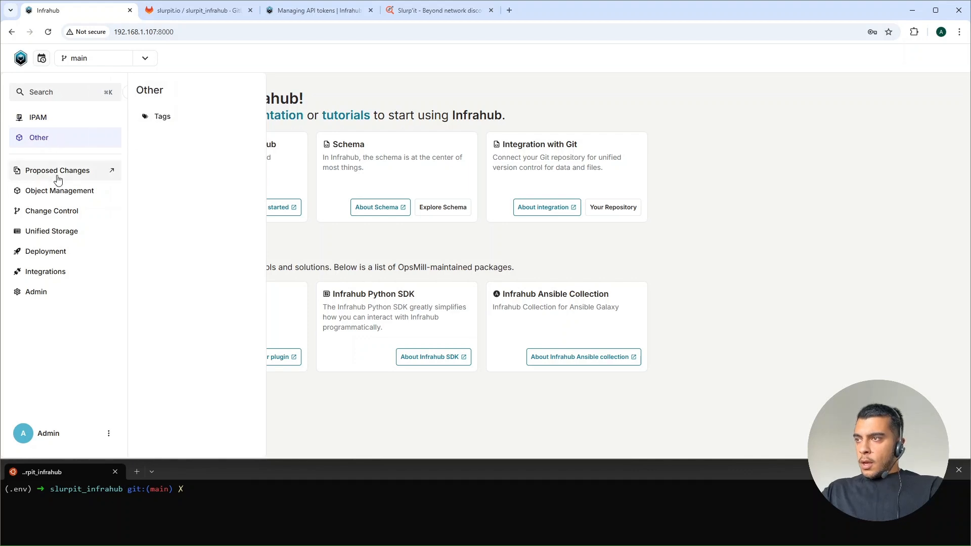
click(53, 326)
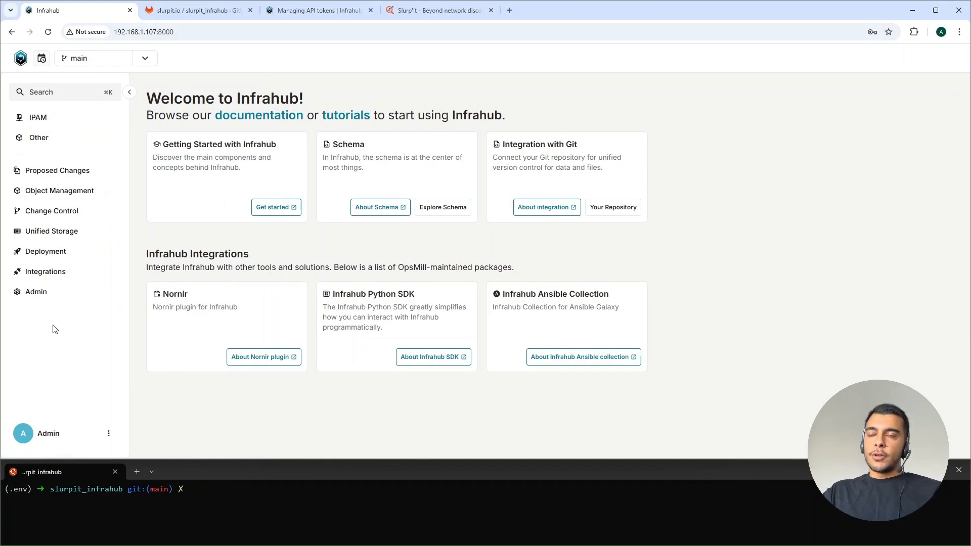
Step: Switch the active Infrahub branch from main to slurpit
click(144, 58)
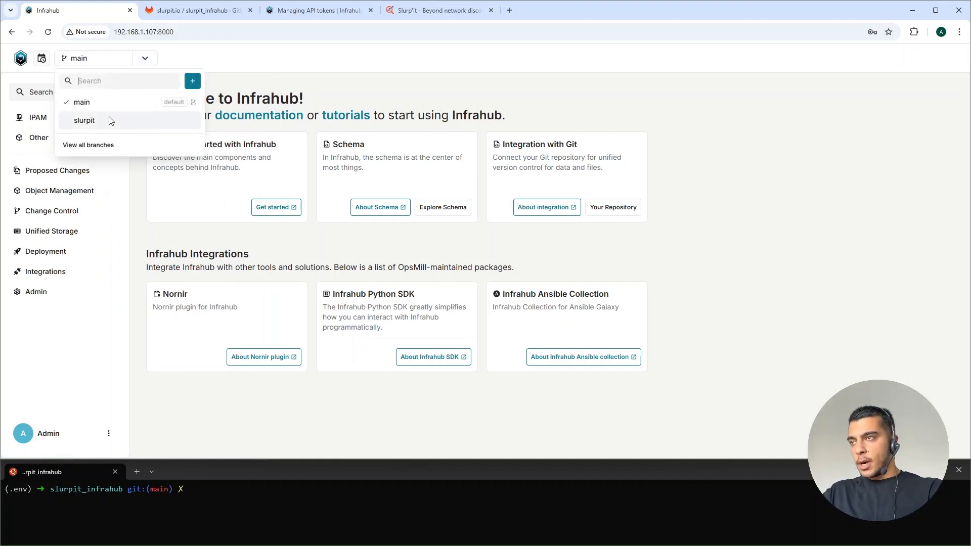
click(109, 118)
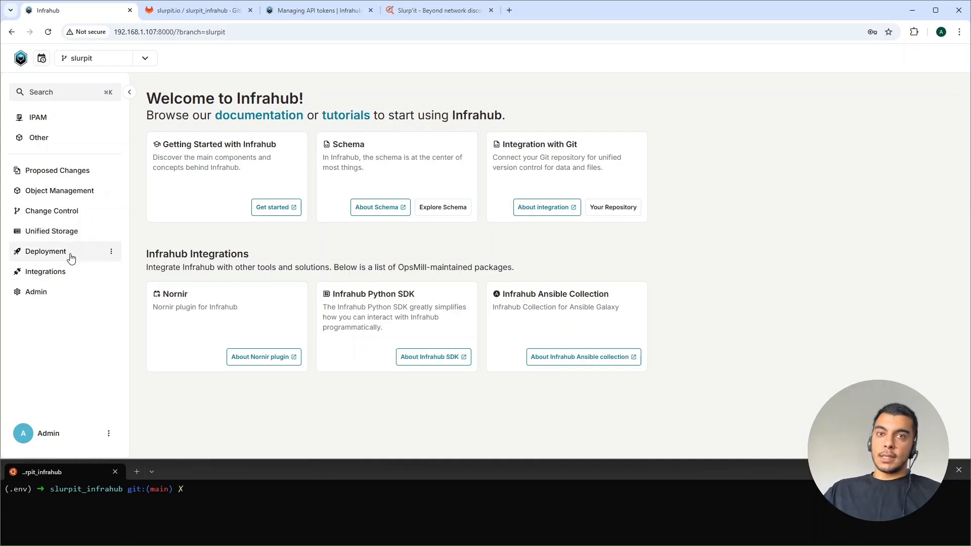
Step: Switch to the Slurp'it site and view the overview of its devices
click(408, 17)
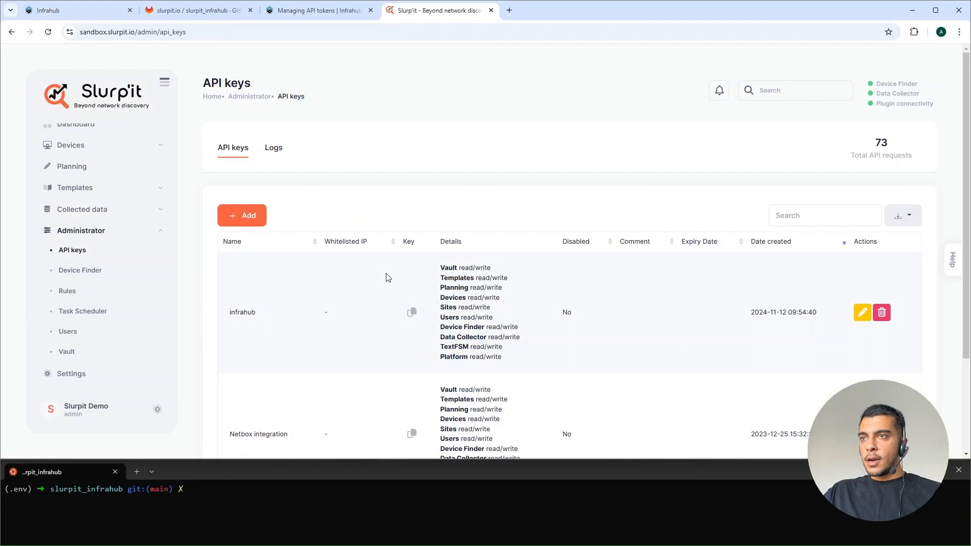
scroll(80, 175, up, 2)
click(73, 191)
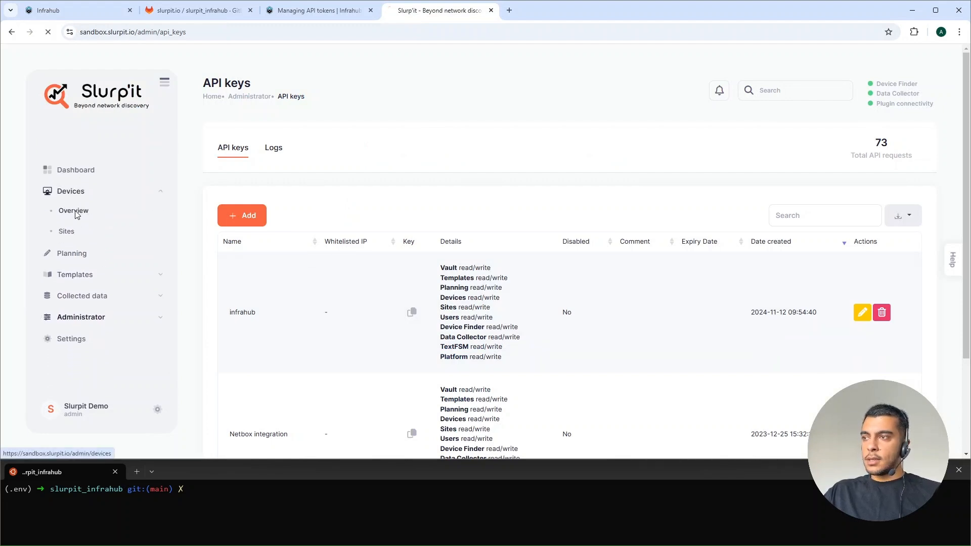
click(75, 212)
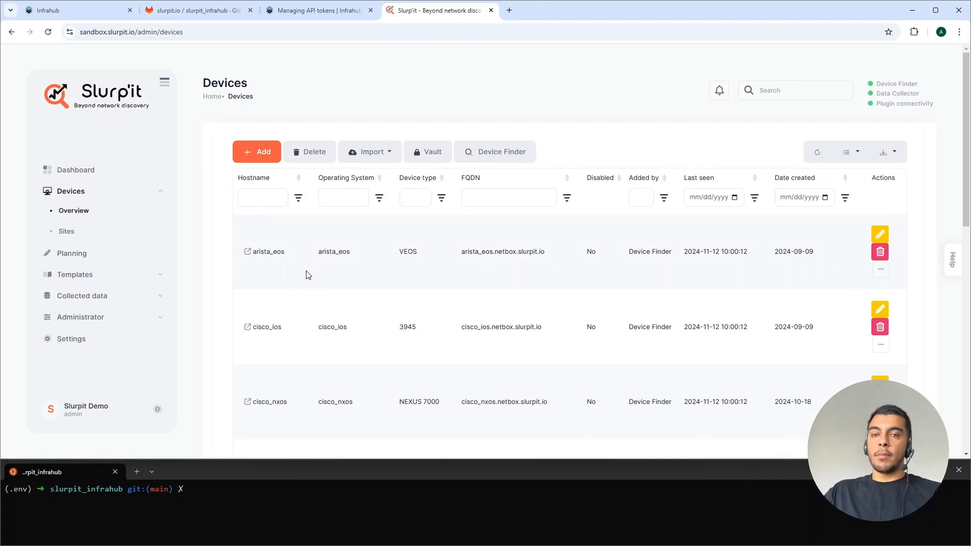
Step: Copy the command that loads the Slurpit schema into the slurpit branch from the slurpit_infrahub README on GitLab
click(94, 16)
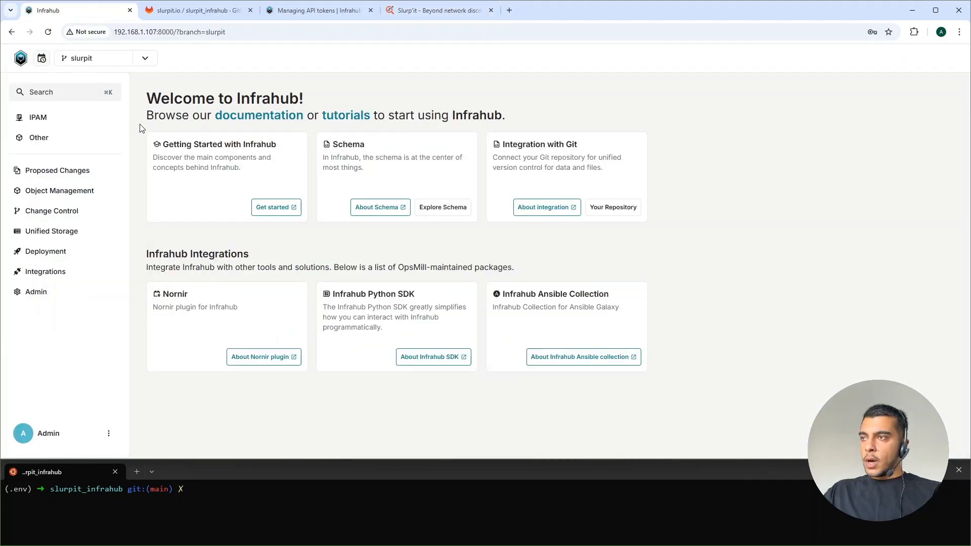
click(224, 11)
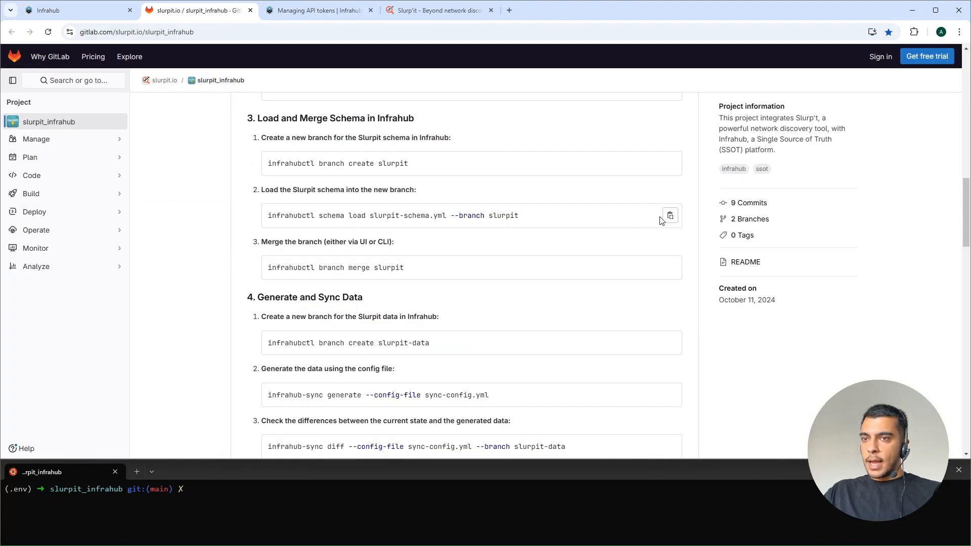
click(670, 216)
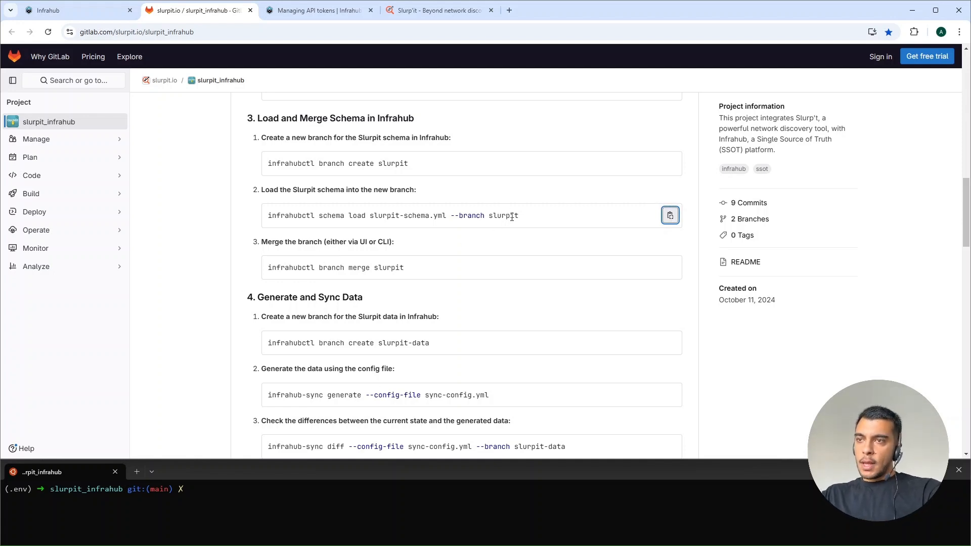
drag(520, 216, 490, 216)
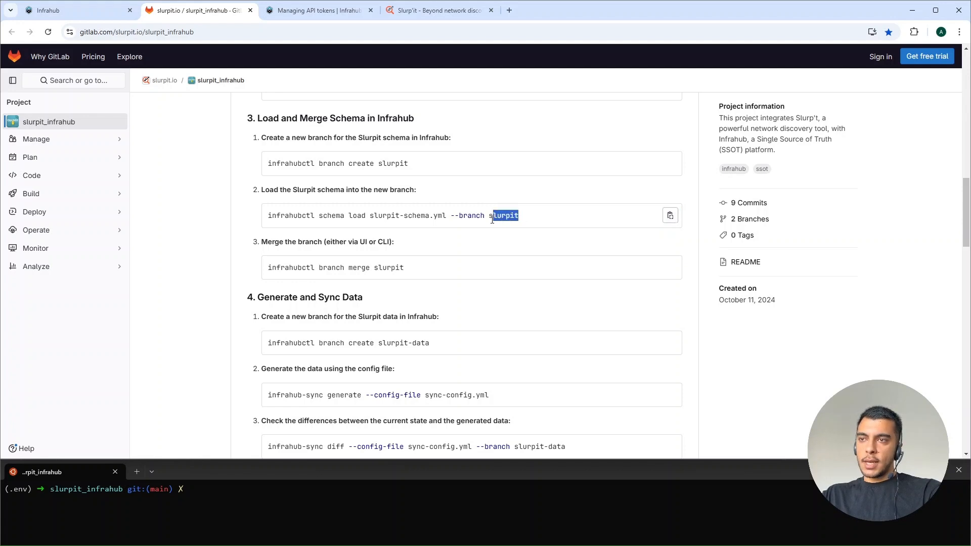
click(490, 216)
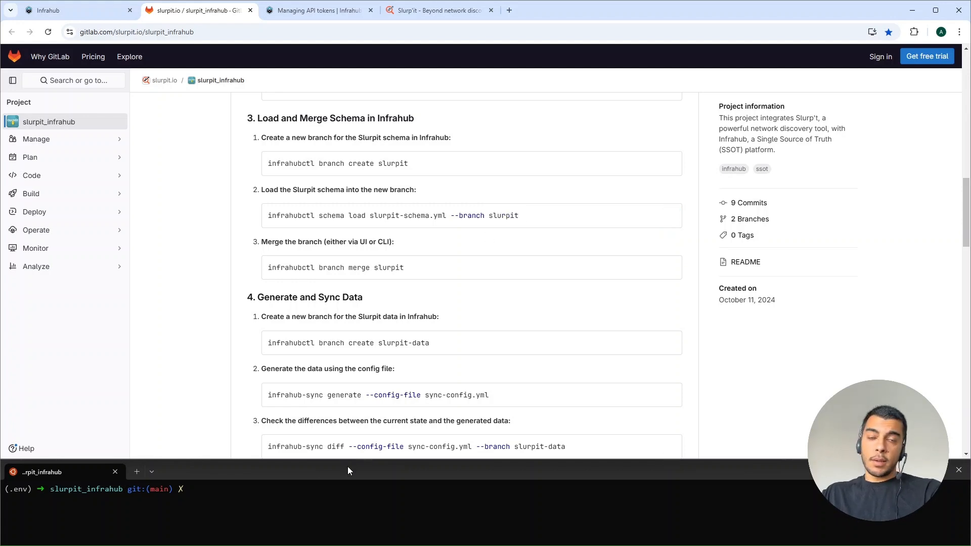
Step: List the files of the slurpit_infrahub folder in the terminal with ls and locate slurpit-schema.yml
click(335, 493)
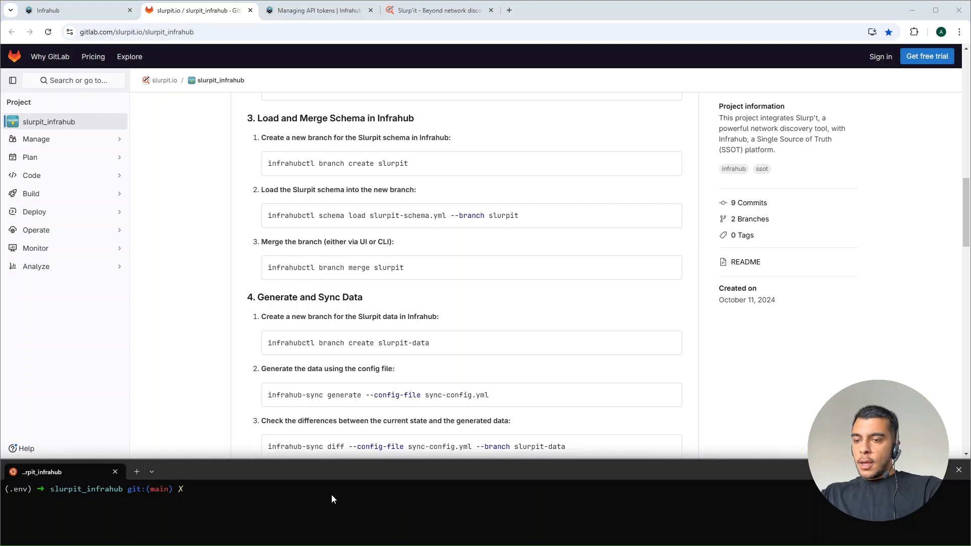
text(ls)
key(Return)
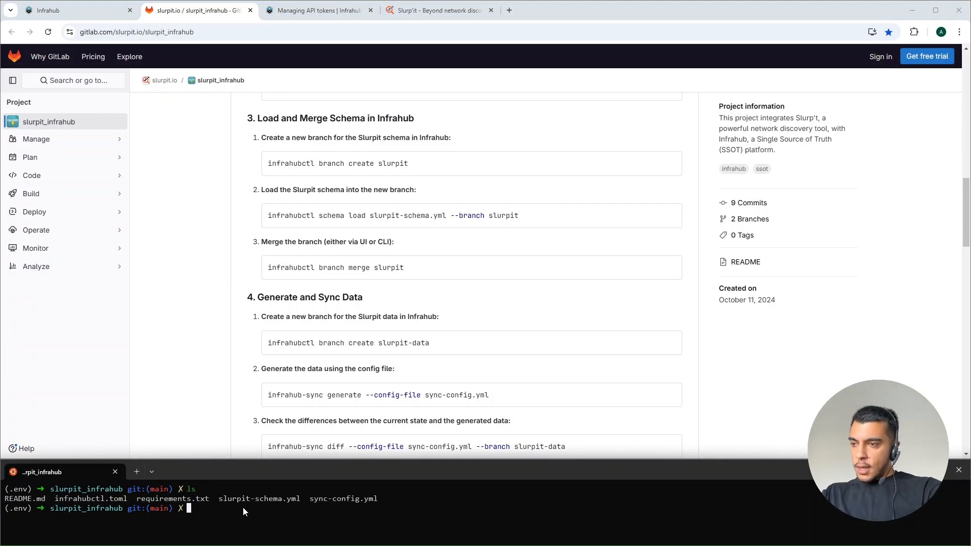
drag(219, 499, 286, 498)
Step: Switch to Cursor, open slurpit-schema.yml and look through its nodes
key(ctrl+super+Right)
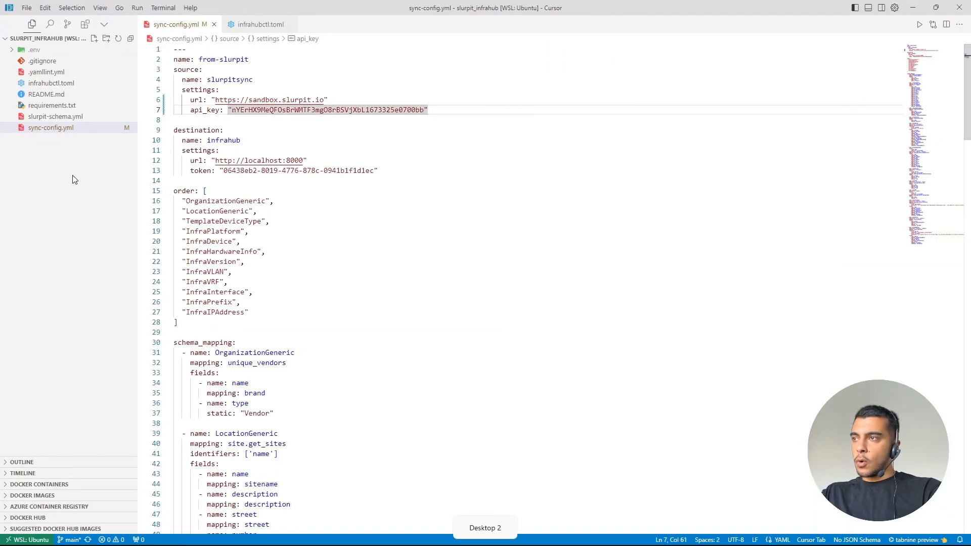
click(55, 116)
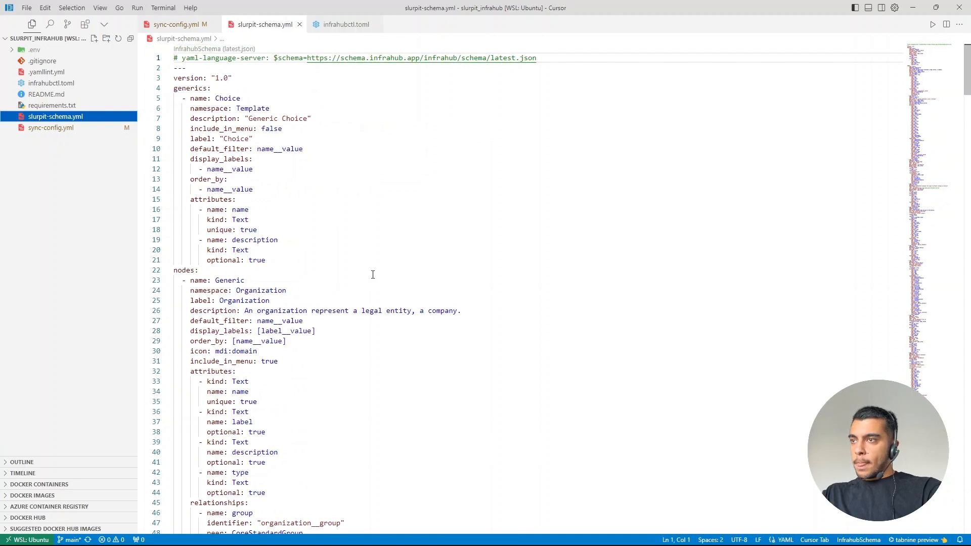
scroll(410, 339, down, 10)
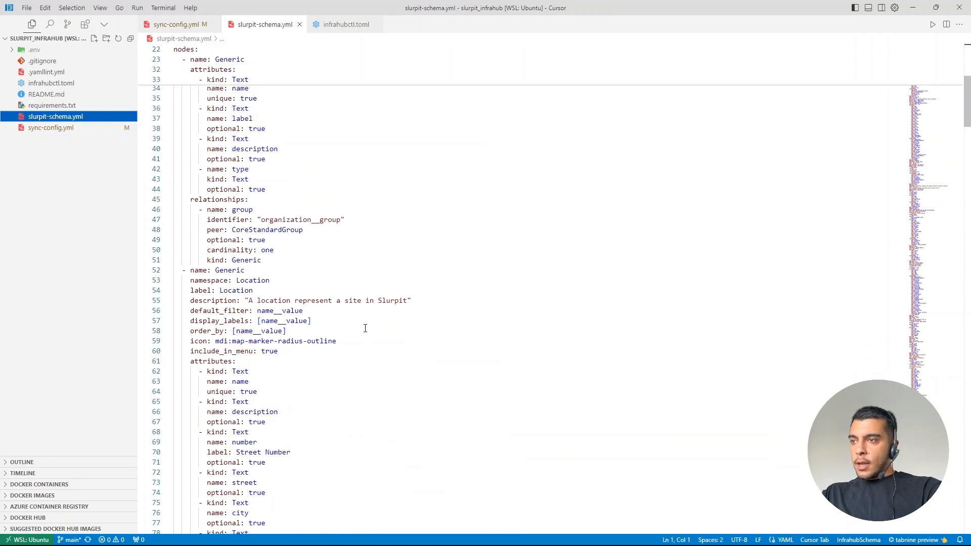
scroll(365, 328, down, 4)
Step: Search slurpit-schema.yml for "fqdn"
click(395, 319)
key(ctrl+f)
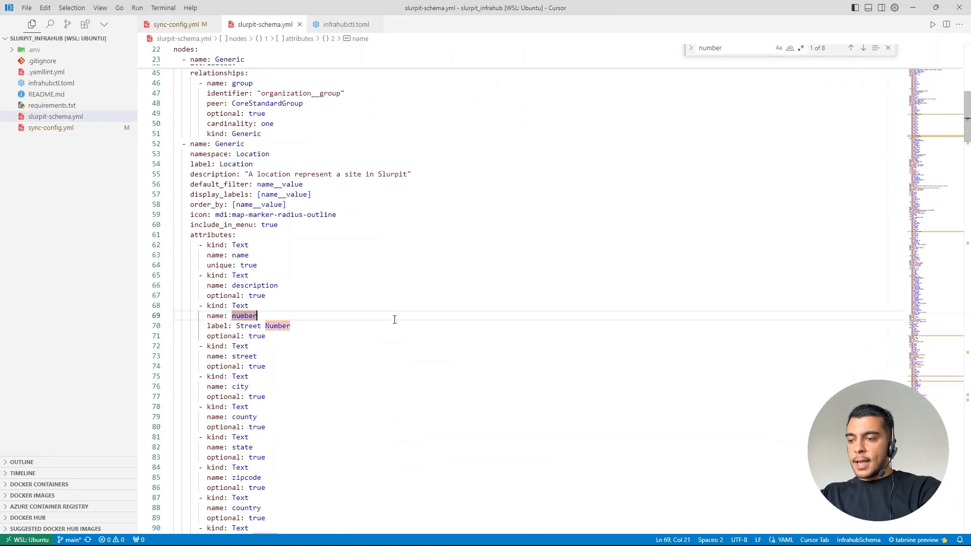
text(ty)
key(BackSpace)
key(BackSpace)
key(ctrl+f)
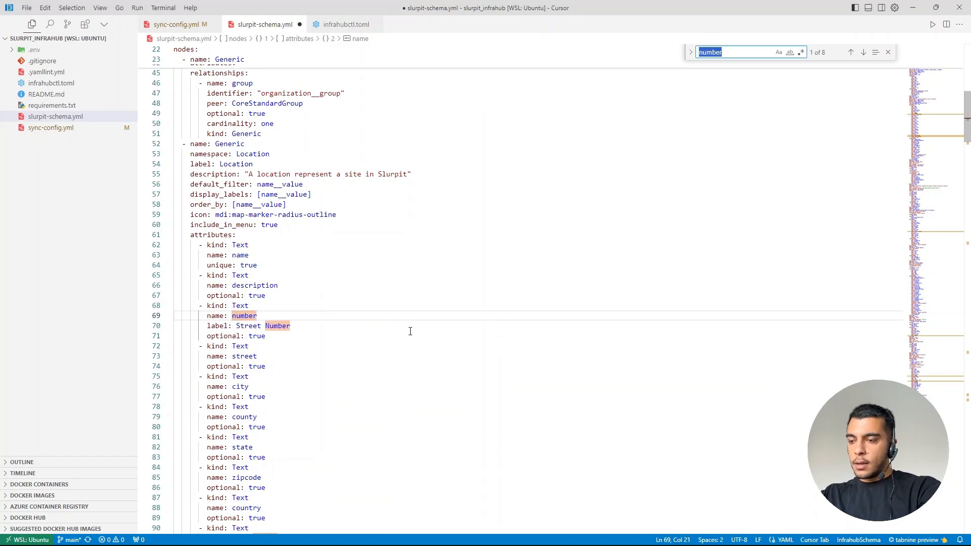
text(fqdn)
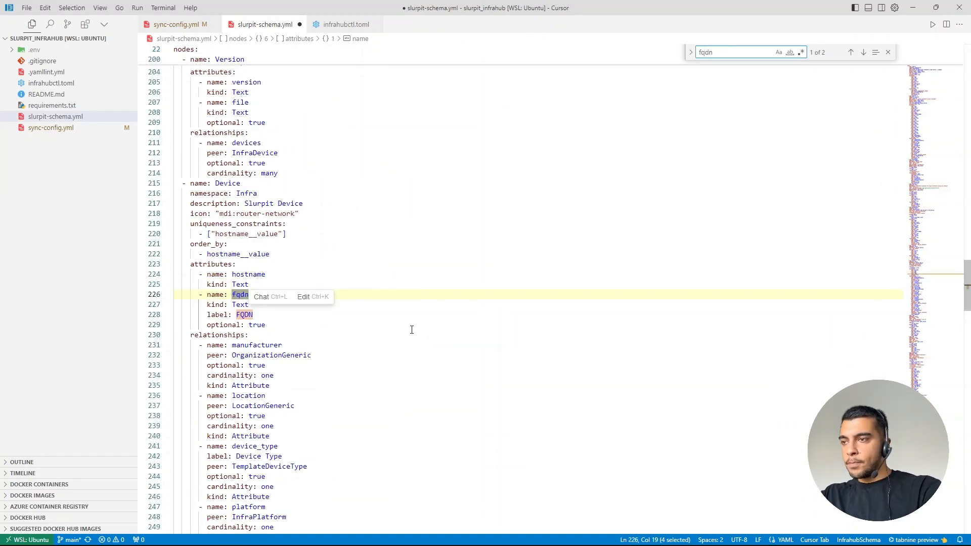
Step: Examine the fqdn attribute of the Device node, including its name, optional setting and label
double_click(215, 295)
drag(245, 295, 242, 295)
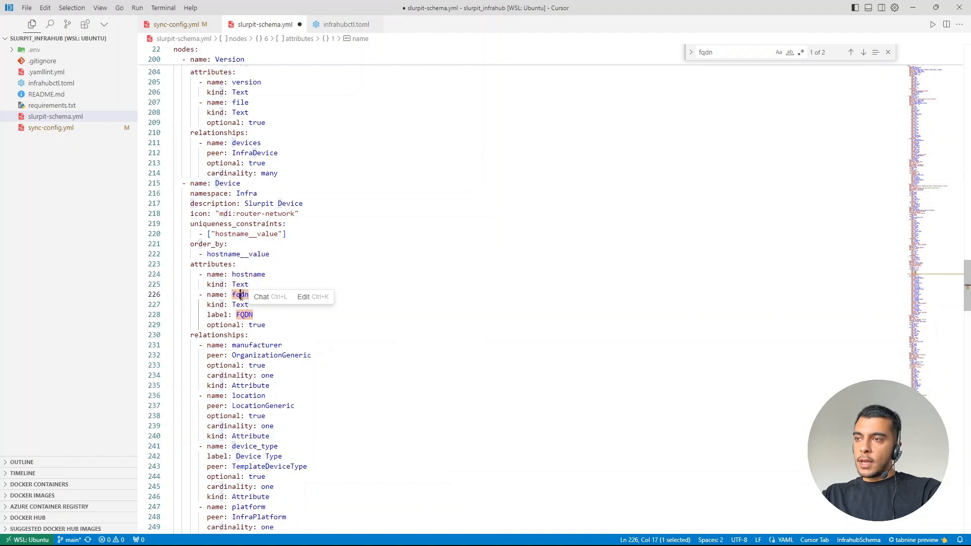
click(277, 324)
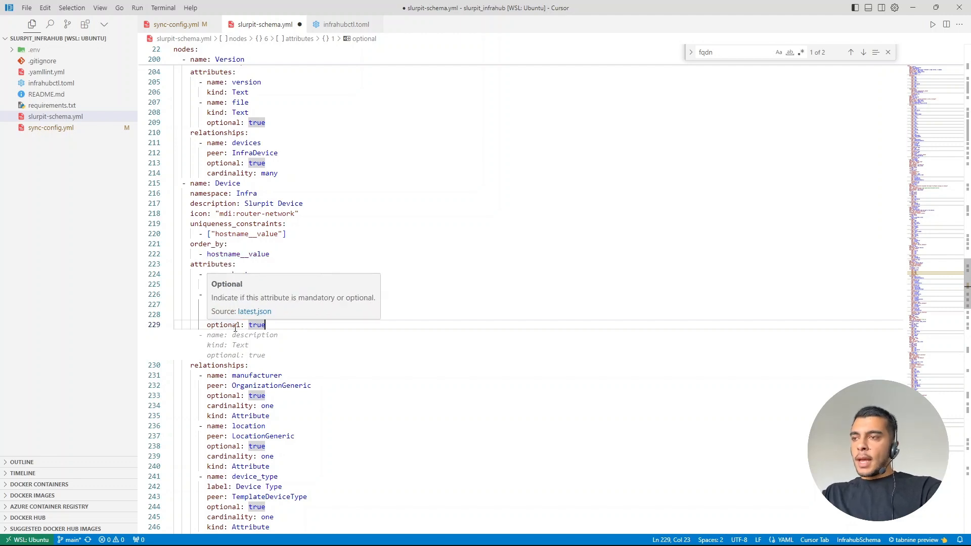
double_click(221, 315)
drag(253, 315, 207, 314)
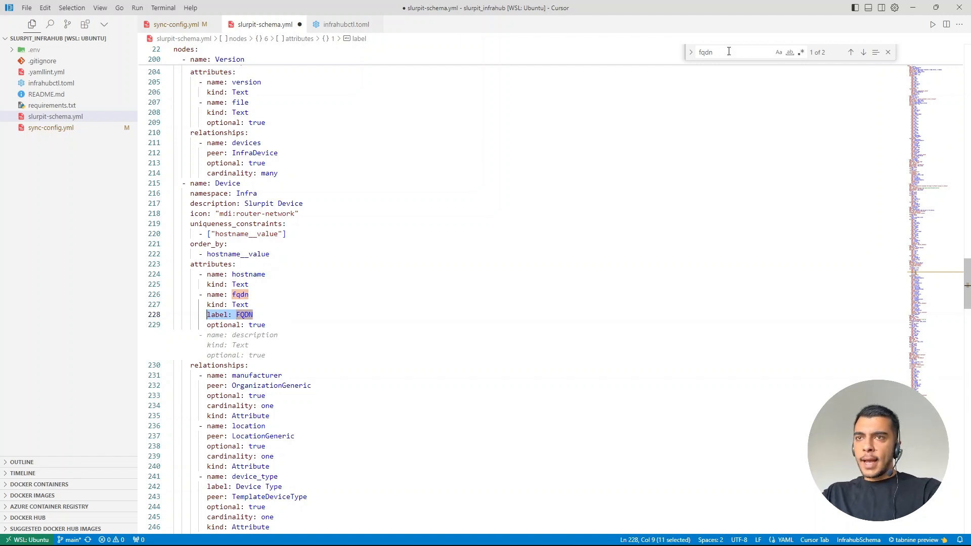
Step: Search the schema for "devicetyp" and examine the DeviceType node definition with its namespace
drag(729, 52, 664, 52)
text(dev)
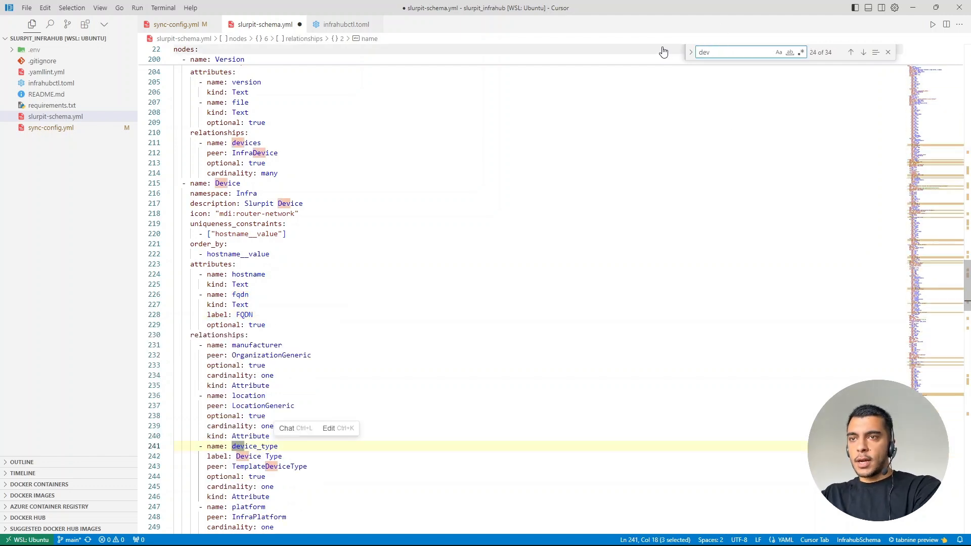
text(icetyp)
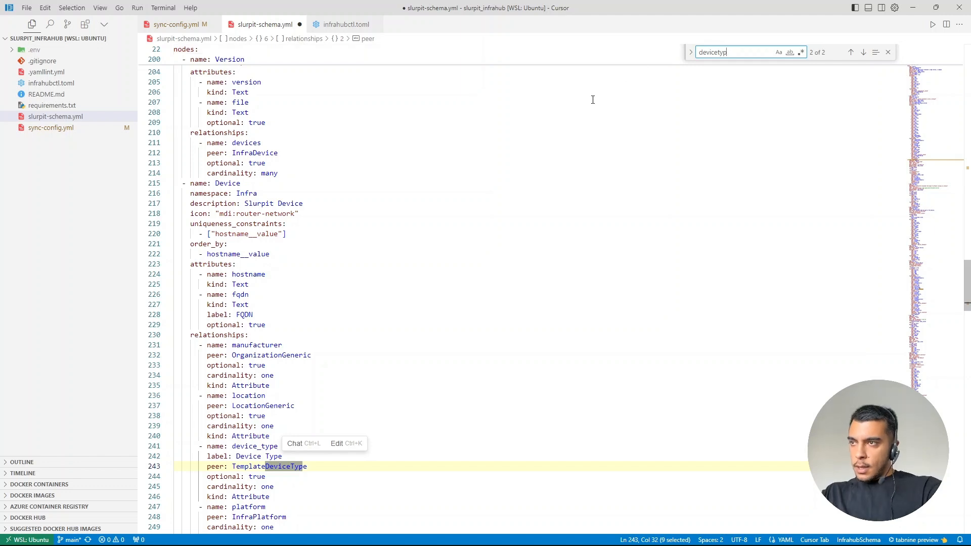
key(Return)
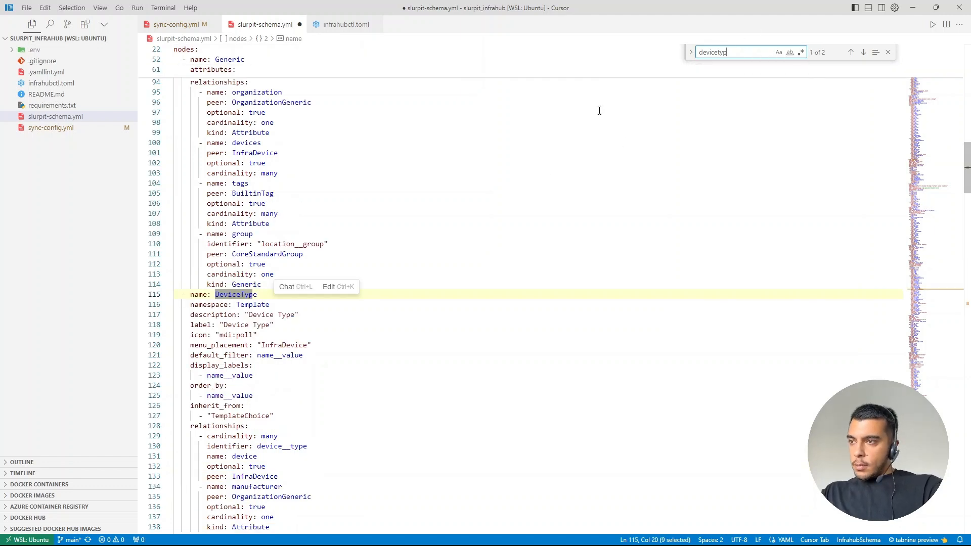
mouse_move(223, 303)
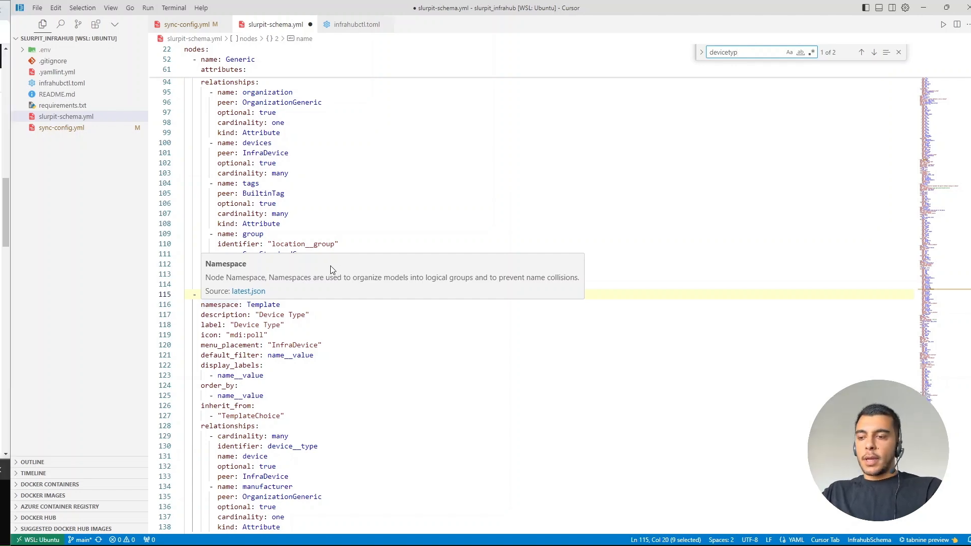
Step: Return to the terminal and run the copied command infrahubctl schema load slurpit-schema.yml --branch slurpit
key(ctrl+super+Left)
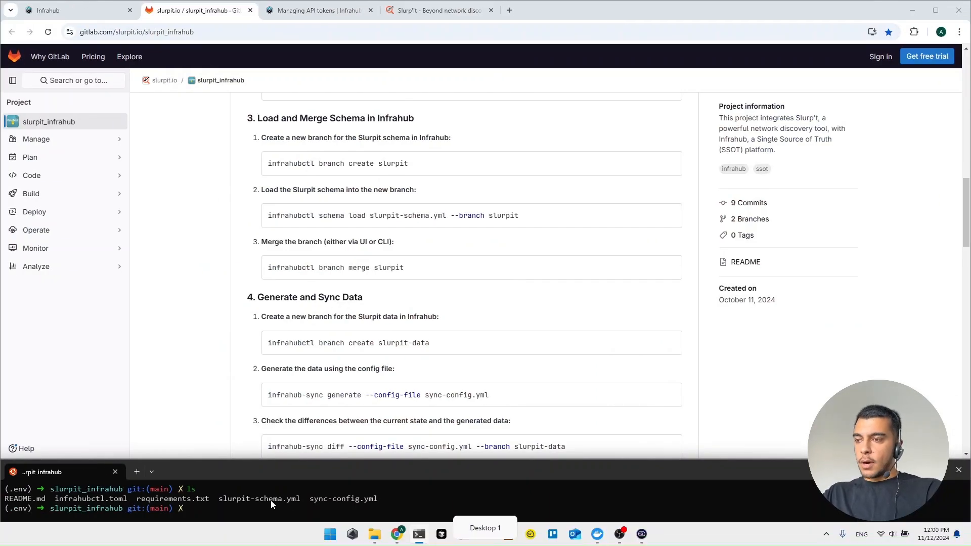
right_click(271, 500)
key(Return)
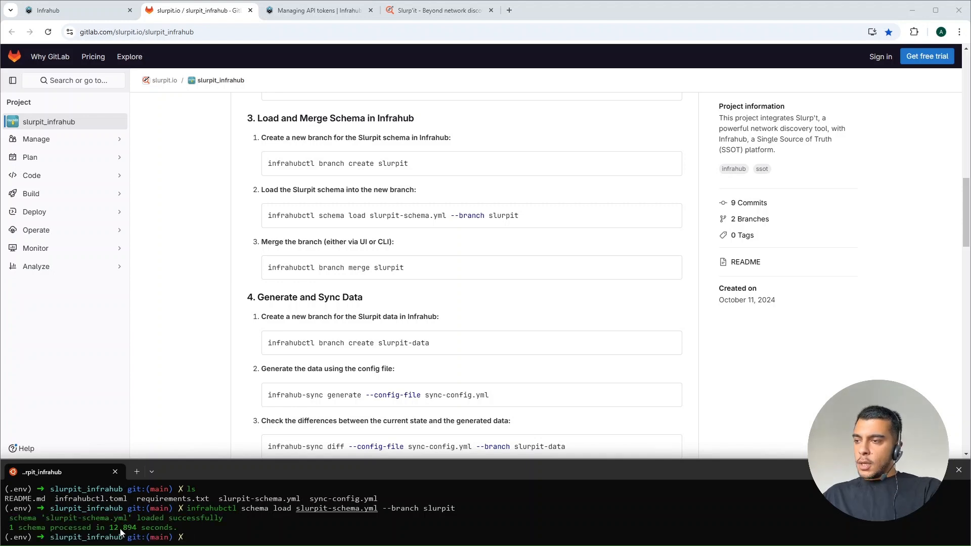
drag(110, 529, 115, 529)
click(135, 531)
Step: Reload Infrahub on the slurpit branch to view its updated menu, and switch the active branch to main
click(81, 11)
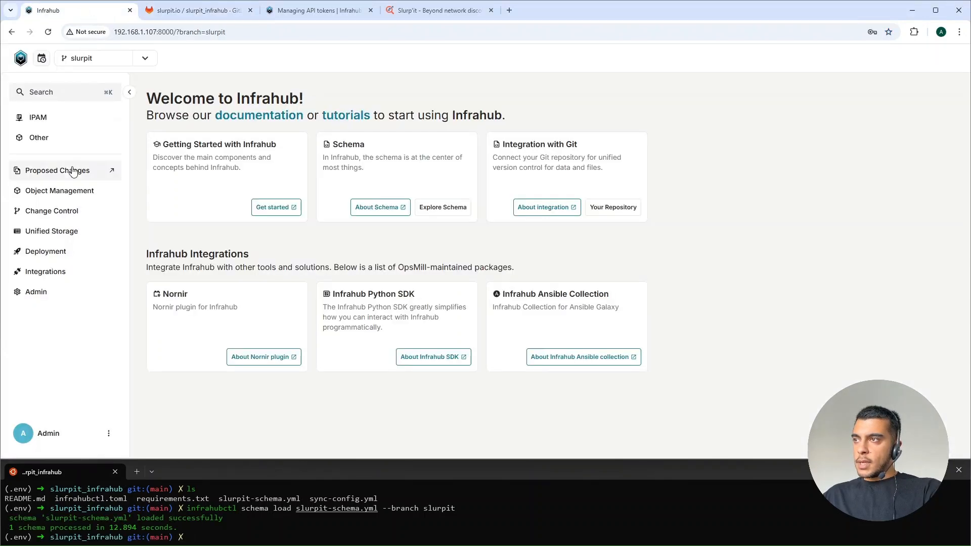
click(48, 32)
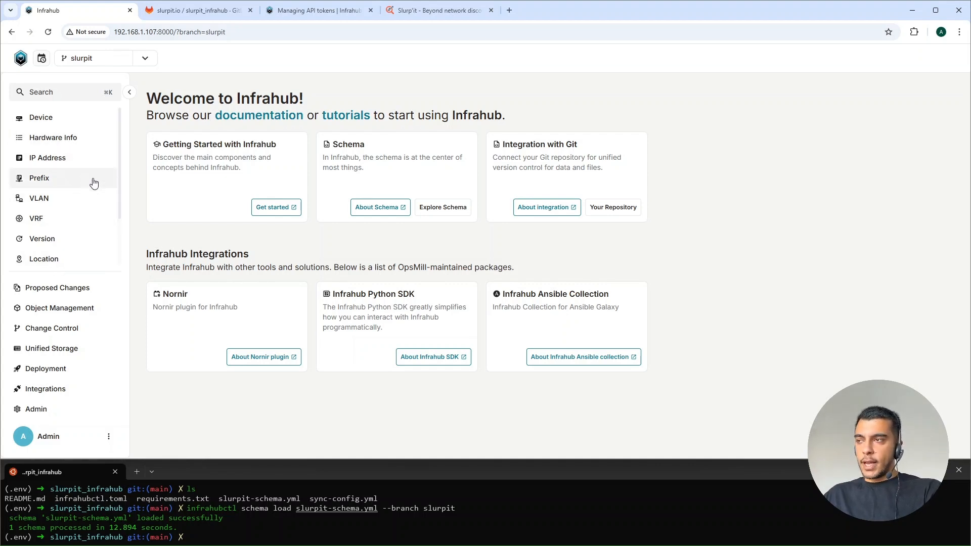
click(146, 59)
click(82, 100)
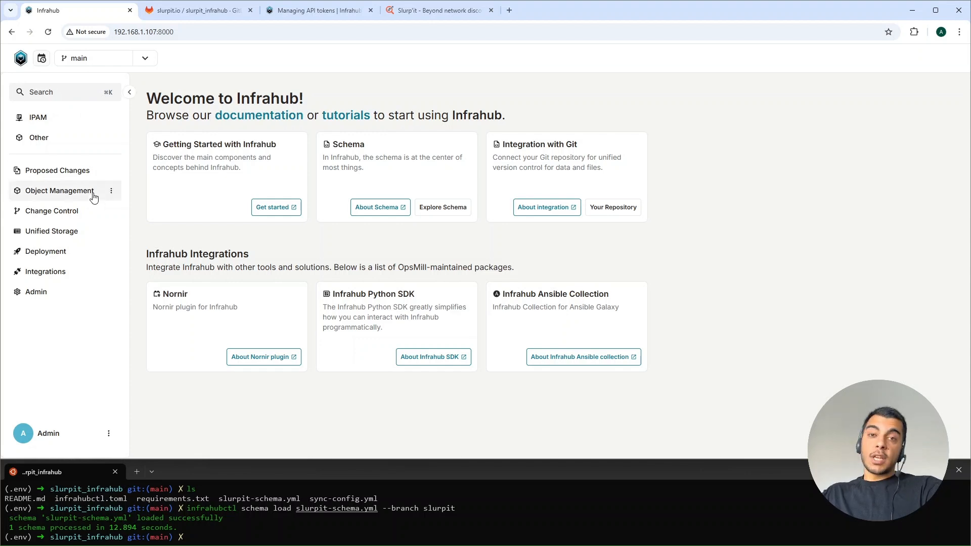
Step: Copy the branch merge command from the slurpit_infrahub README on GitLab and run infrahubctl branch merge slurpit in the terminal
click(93, 58)
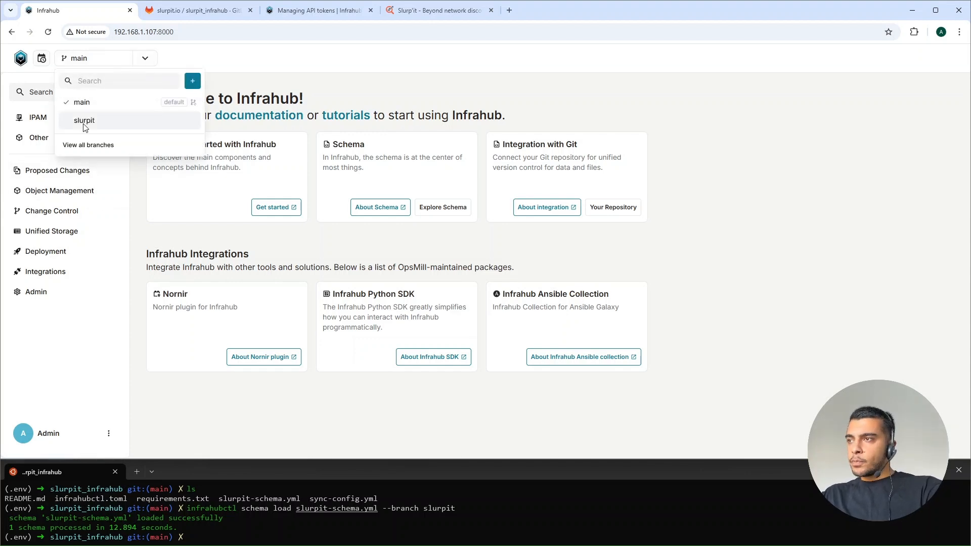
click(201, 12)
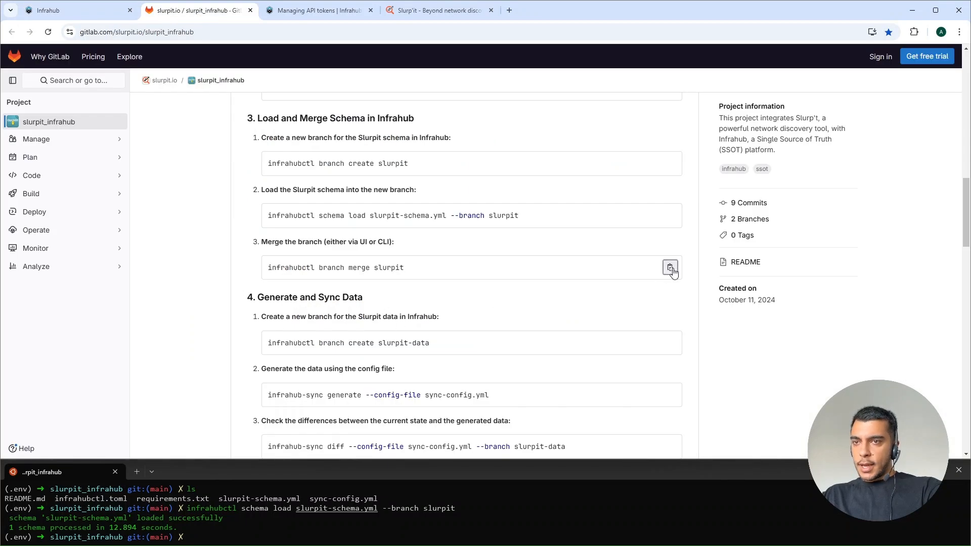
click(670, 268)
click(382, 526)
key(ctrl+v)
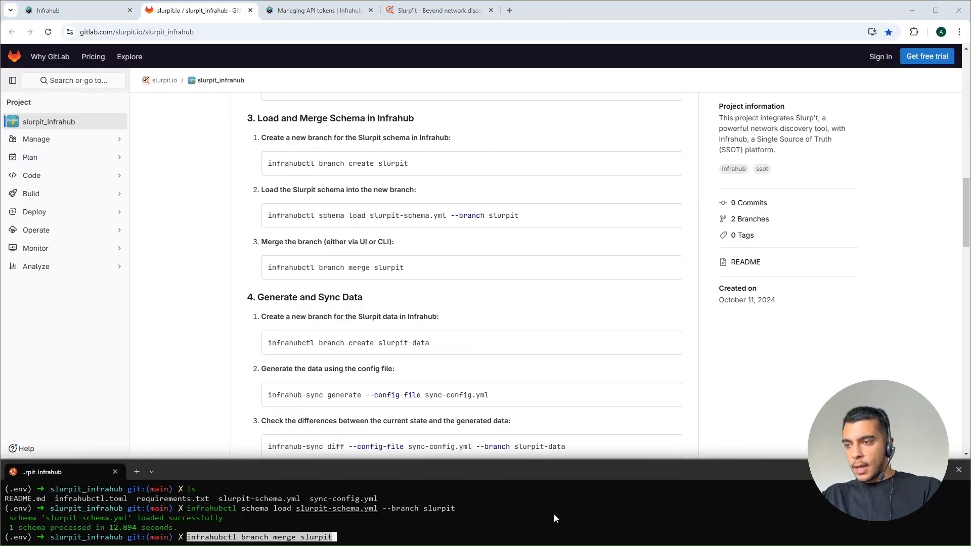
key(Return)
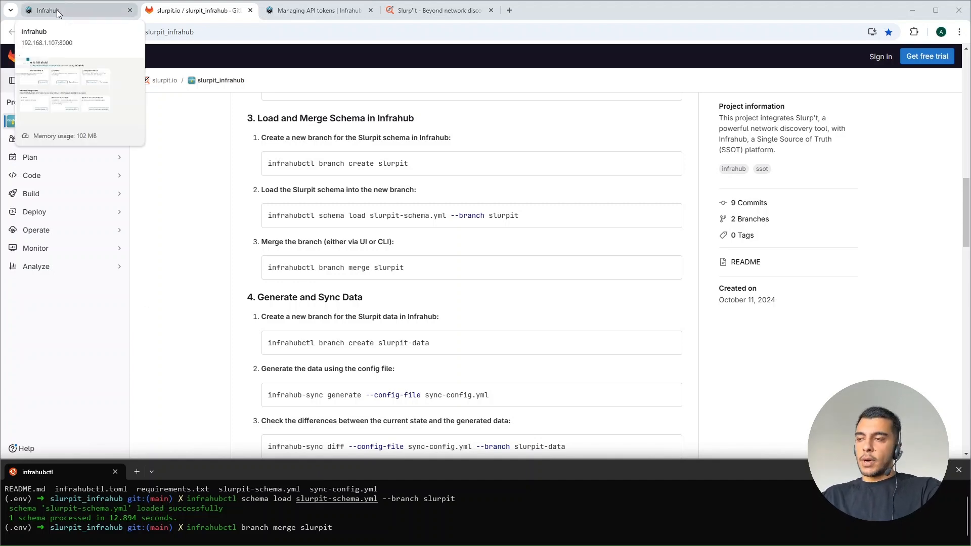
drag(174, 529, 4, 528)
Step: Return to Infrahub, reload it on the main branch, and look through its navigation menu and branch list
click(76, 11)
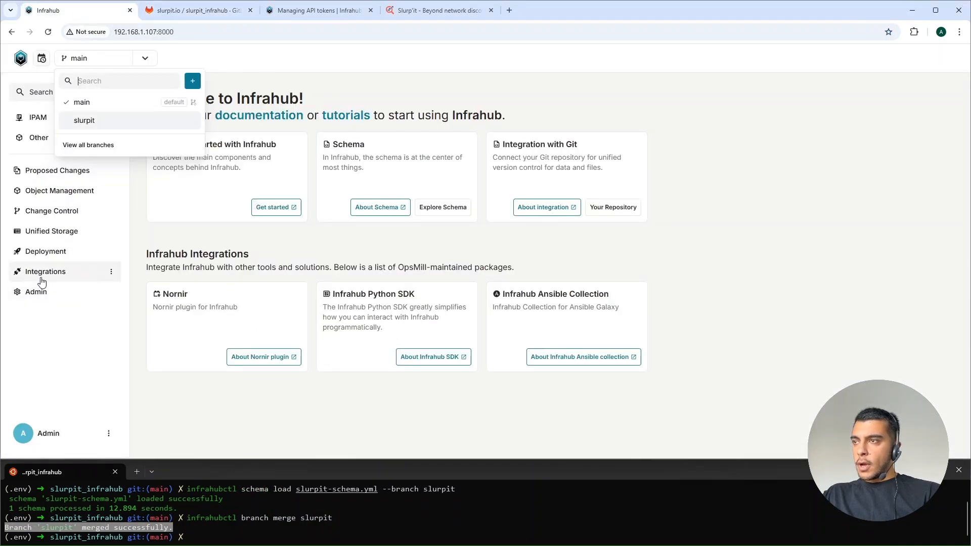
click(86, 104)
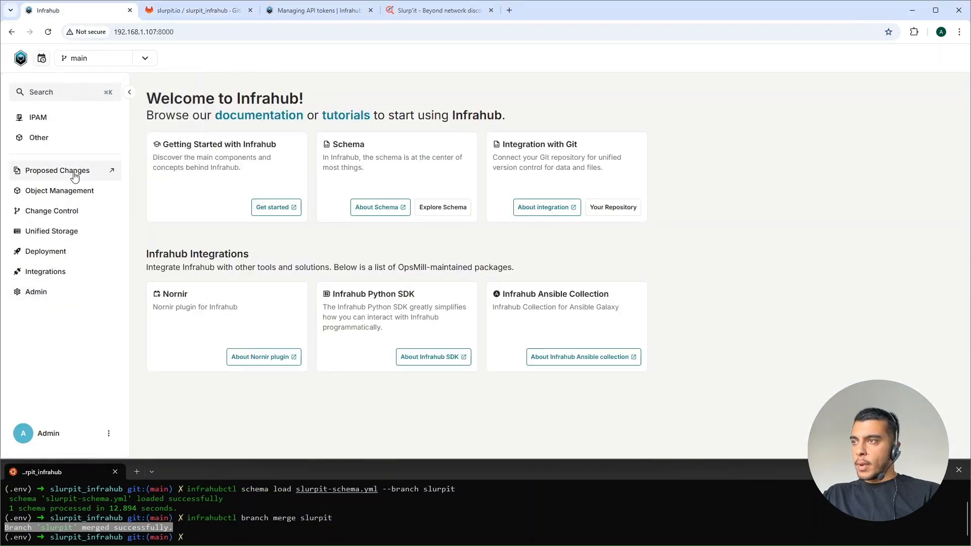
click(48, 32)
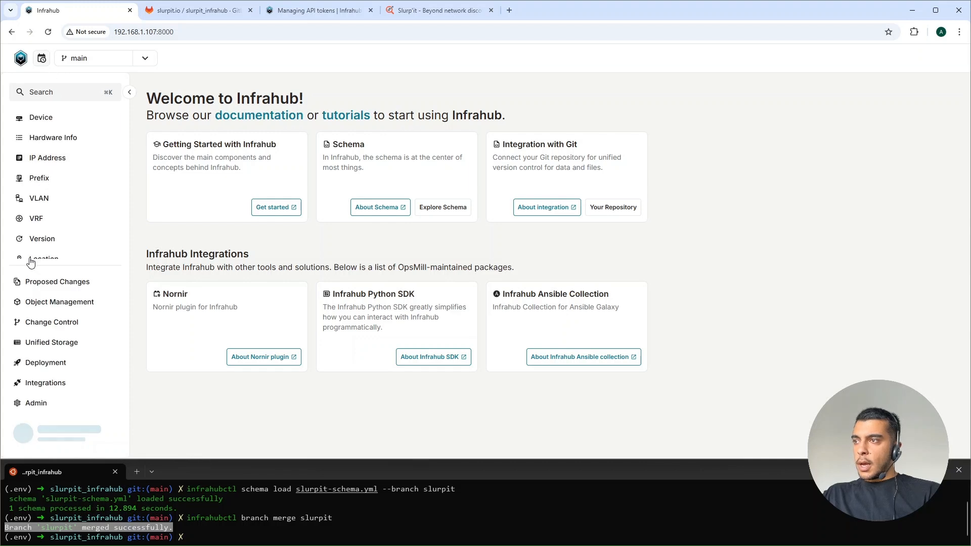
scroll(54, 184, down, 2)
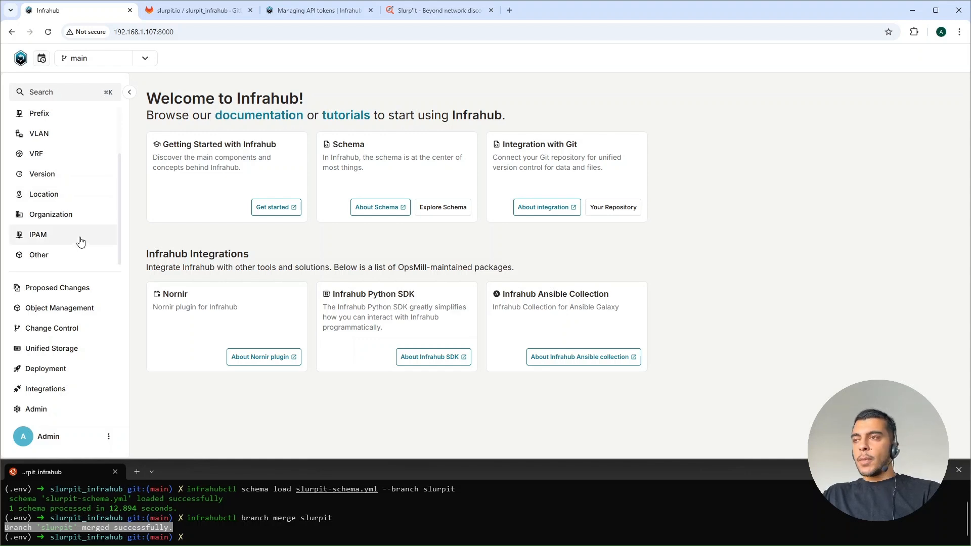
click(146, 59)
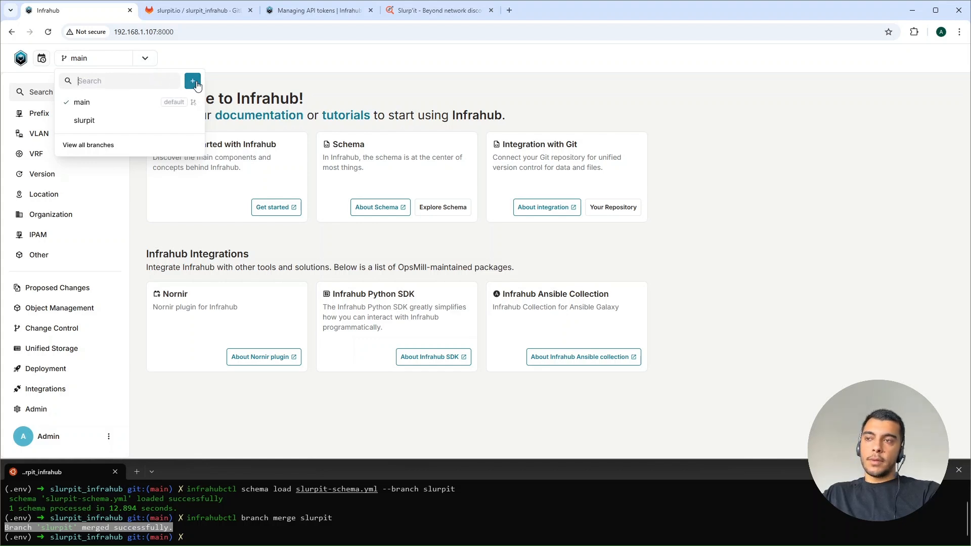
click(237, 540)
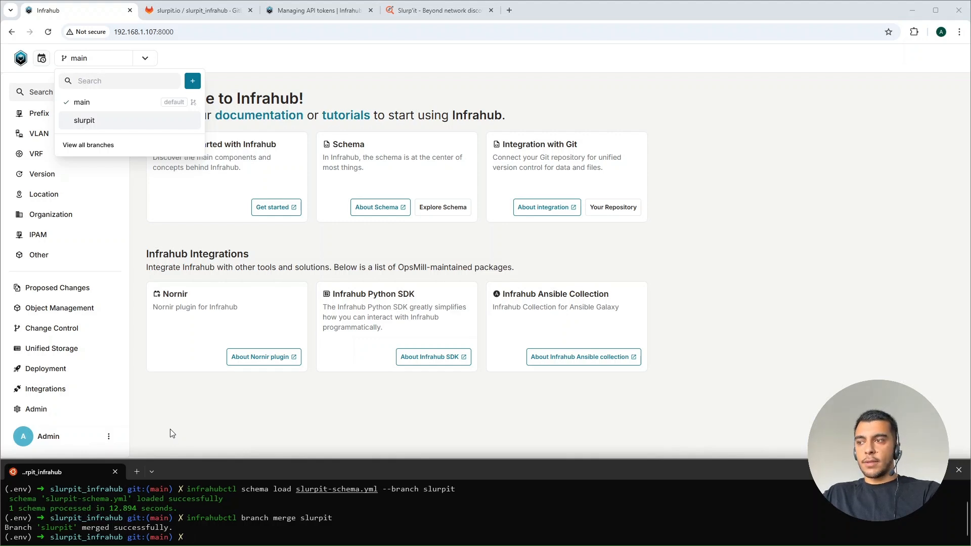
click(173, 402)
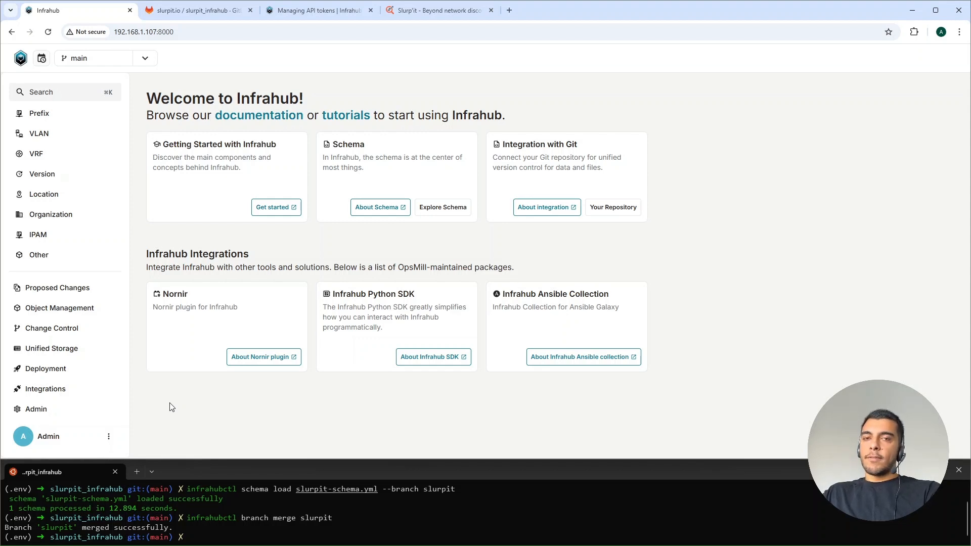
Step: Return to the slurpit_infrahub README on GitLab and find the Generate and Sync Data instructions
click(213, 10)
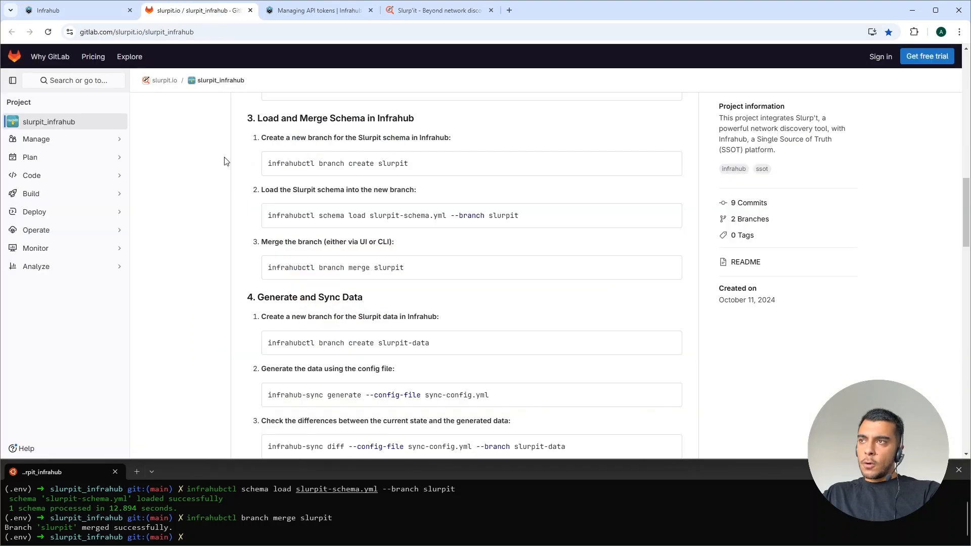
scroll(245, 289, down, 2)
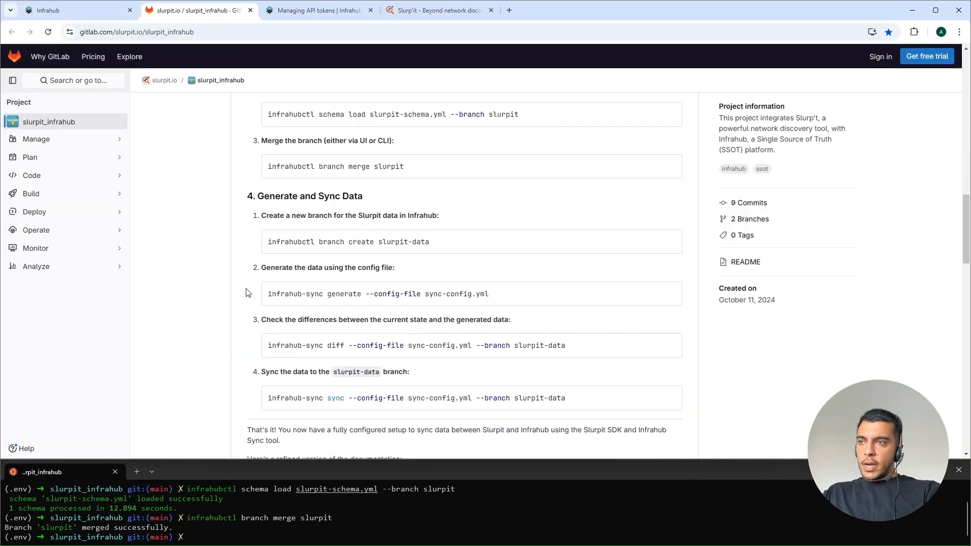